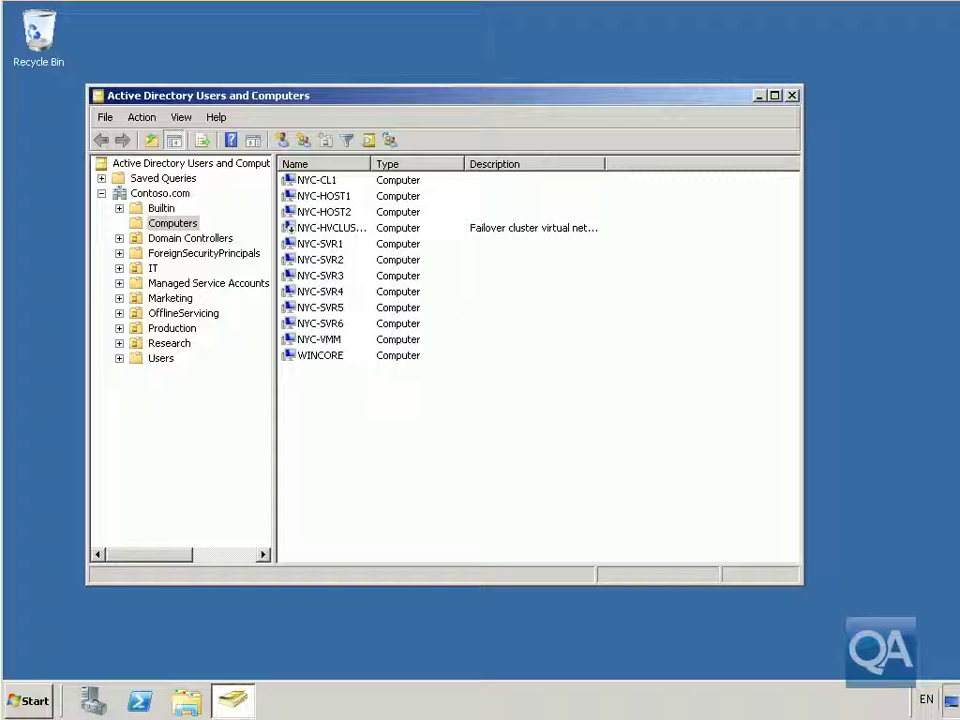
# Start a new group in the Contoso.com Computers container using New > Group.
pyautogui.rightClick(677, 465)
pyautogui.click(785, 292)
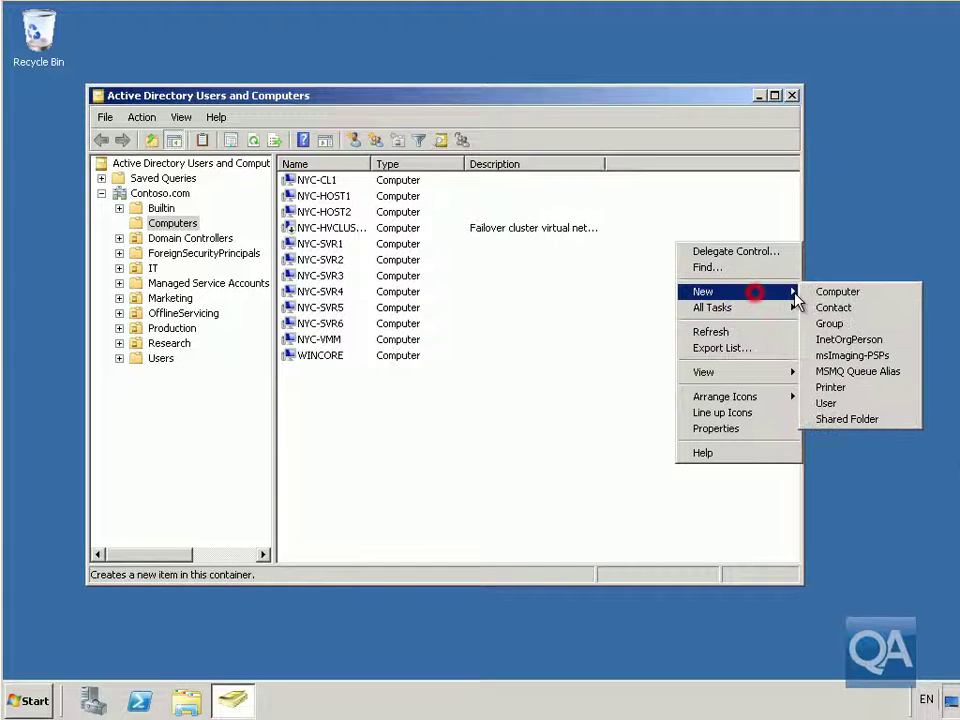
pyautogui.click(846, 327)
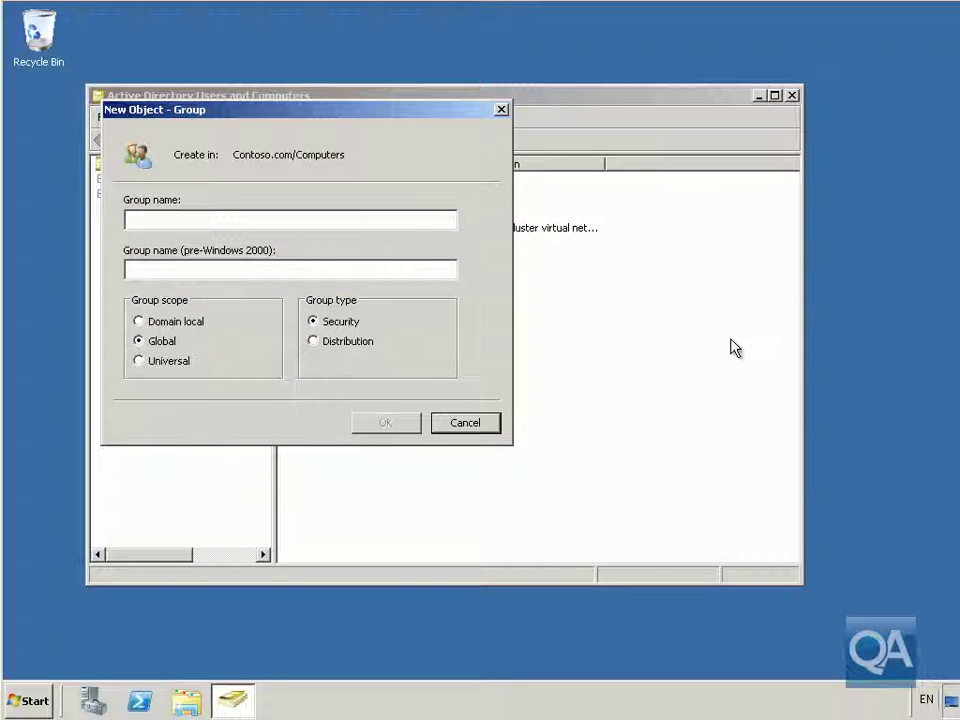
# Create the global security group RDComputers, correcting a typo in the name.
pyautogui.write('RC')
pyautogui.press('BackSpace')
pyautogui.press('BackSpace')
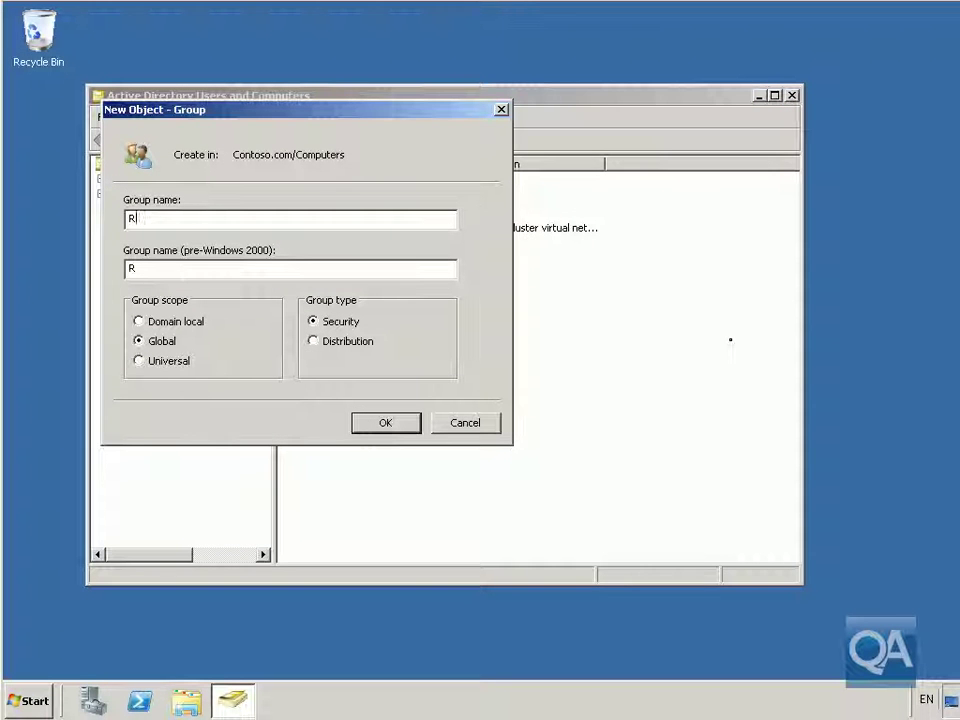
pyautogui.write('DCom')
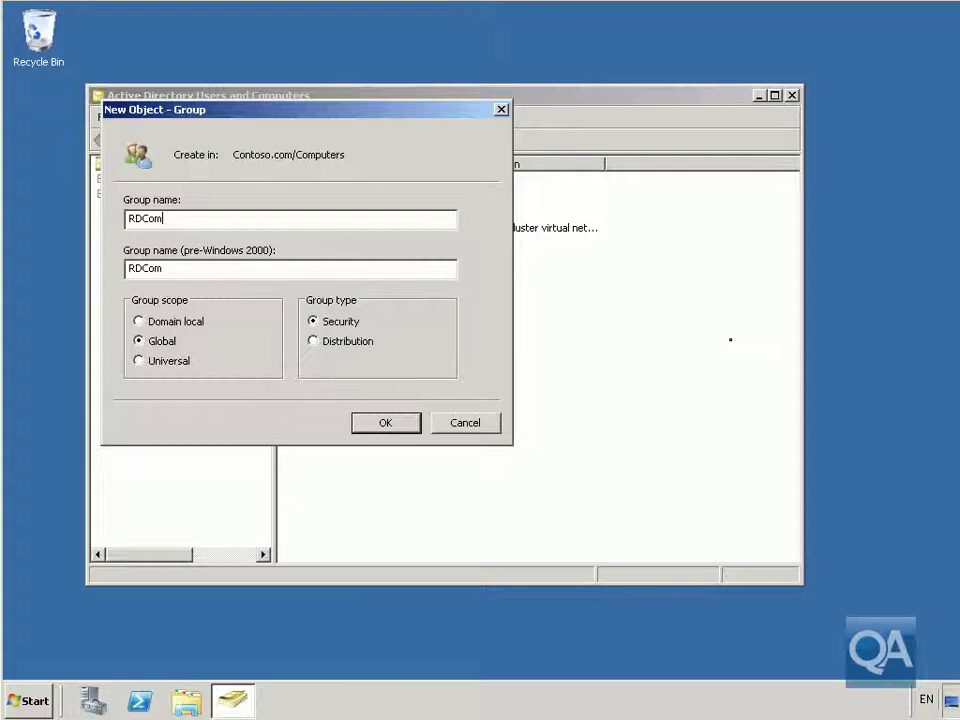
pyautogui.write('puters')
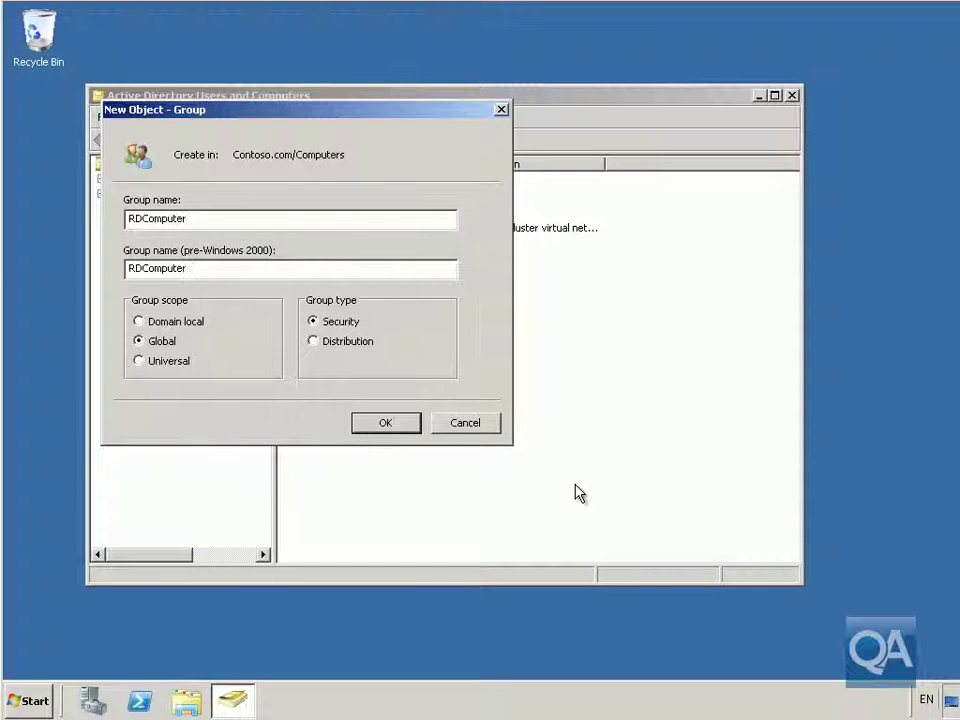
pyautogui.click(401, 428)
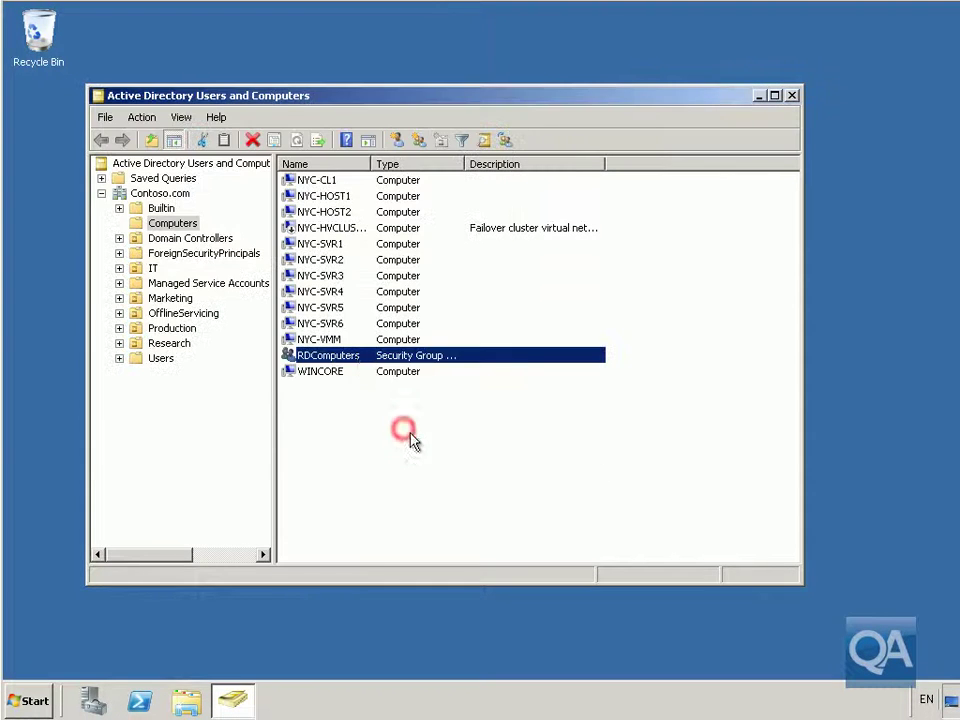
# From RDComputers' Members list, add a member and allow Computers as a searchable object type.
pyautogui.doubleClick(358, 362)
pyautogui.click(337, 163)
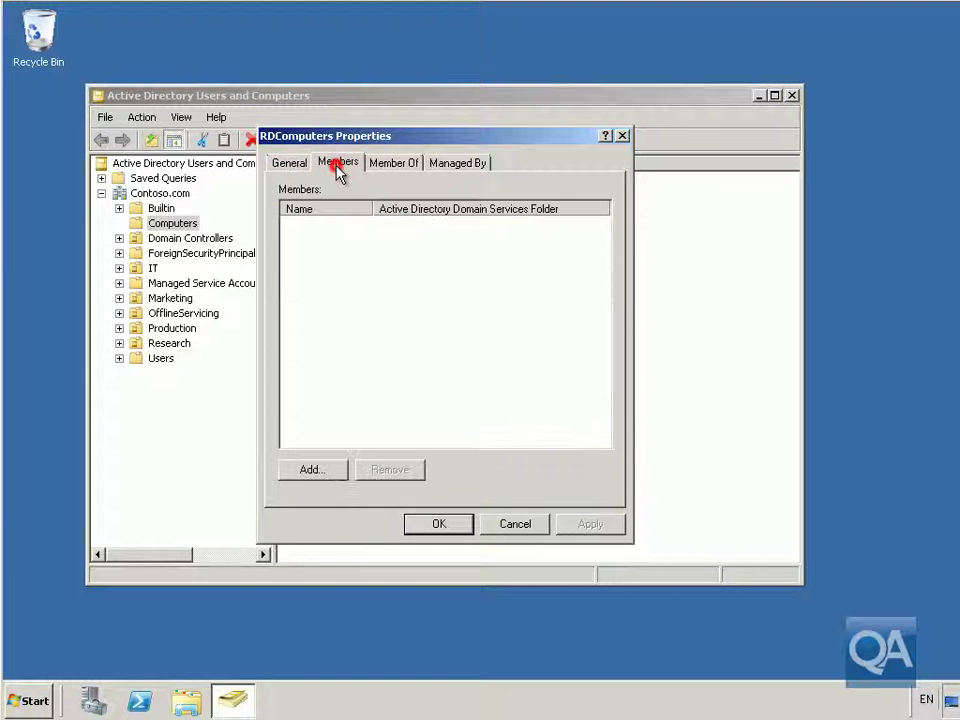
pyautogui.click(332, 469)
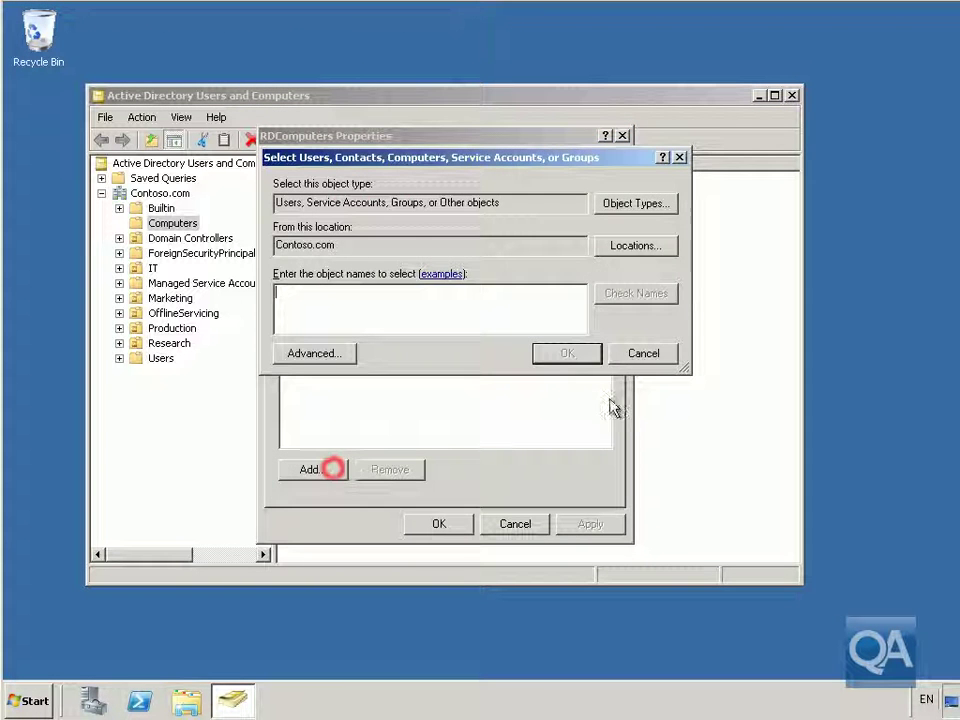
pyautogui.click(645, 205)
pyautogui.click(289, 302)
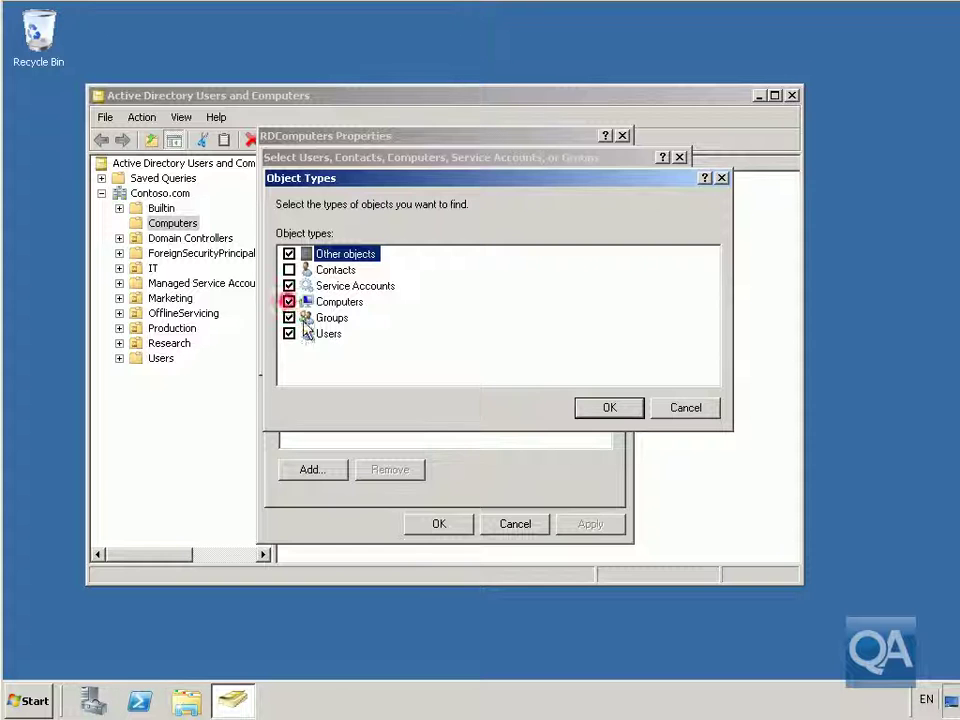
pyautogui.click(624, 418)
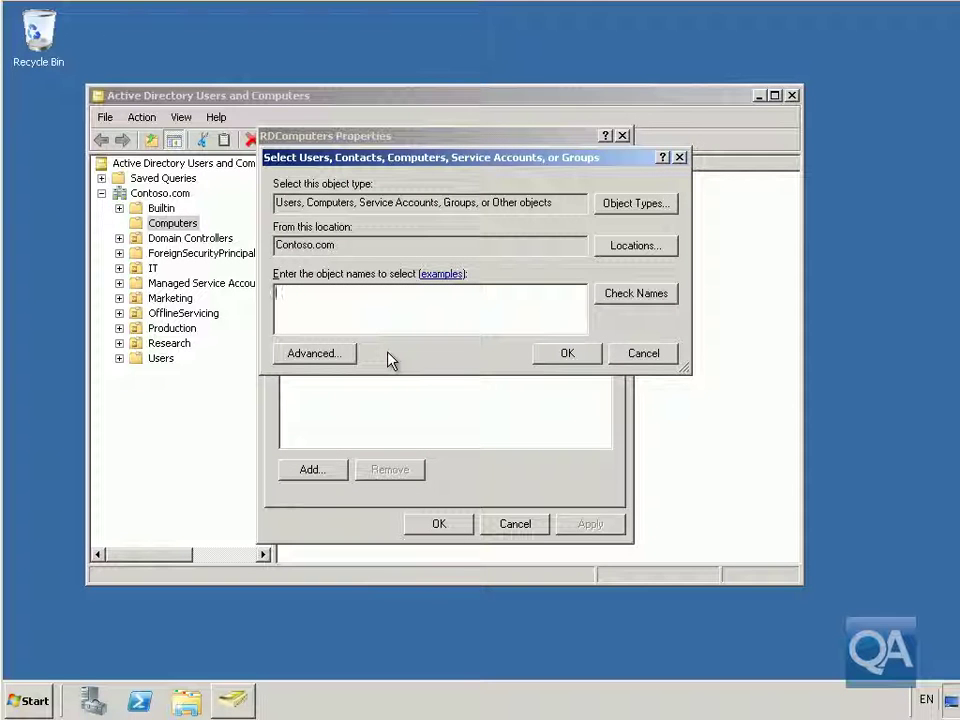
# Search for 'nyc', pick NYC-SVR4, add it as a member, and apply.
pyautogui.write('ryc')
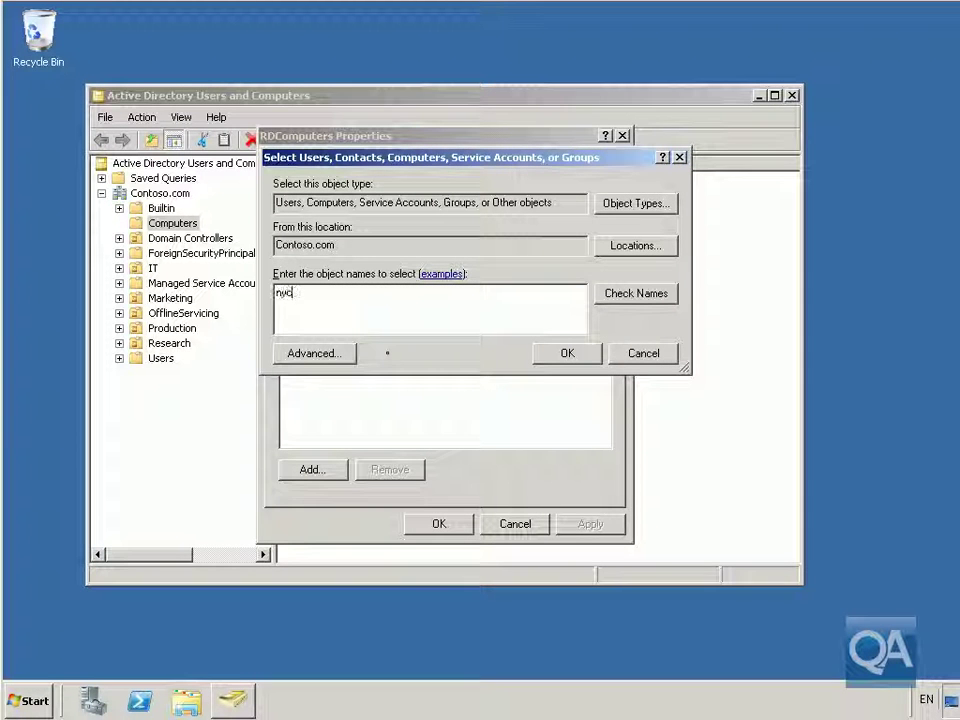
pyautogui.click(624, 296)
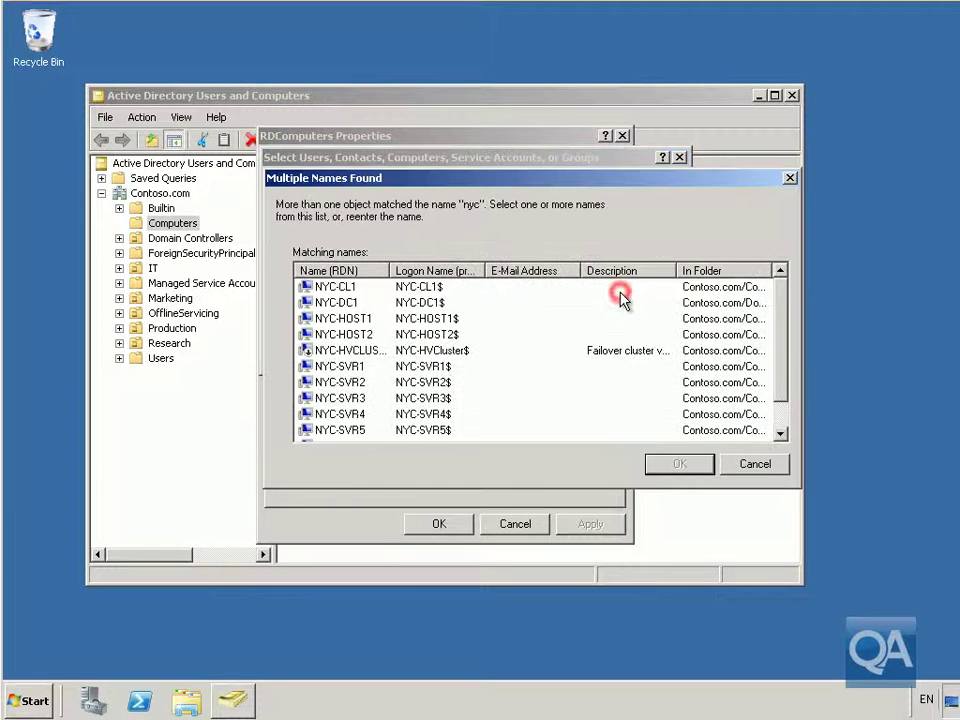
pyautogui.click(358, 416)
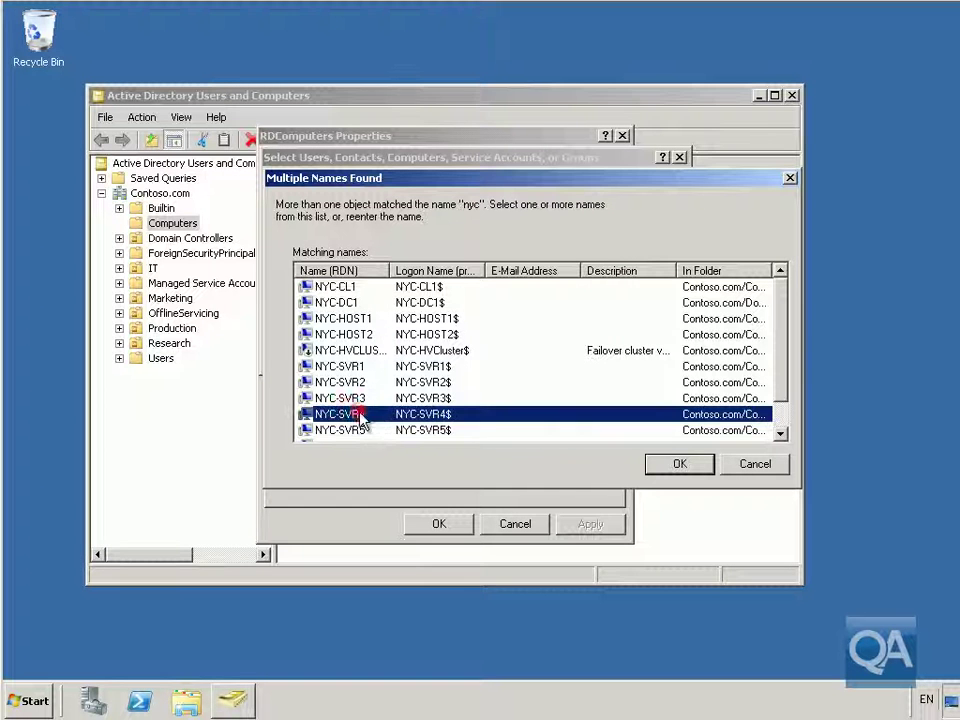
pyautogui.click(655, 469)
pyautogui.click(563, 358)
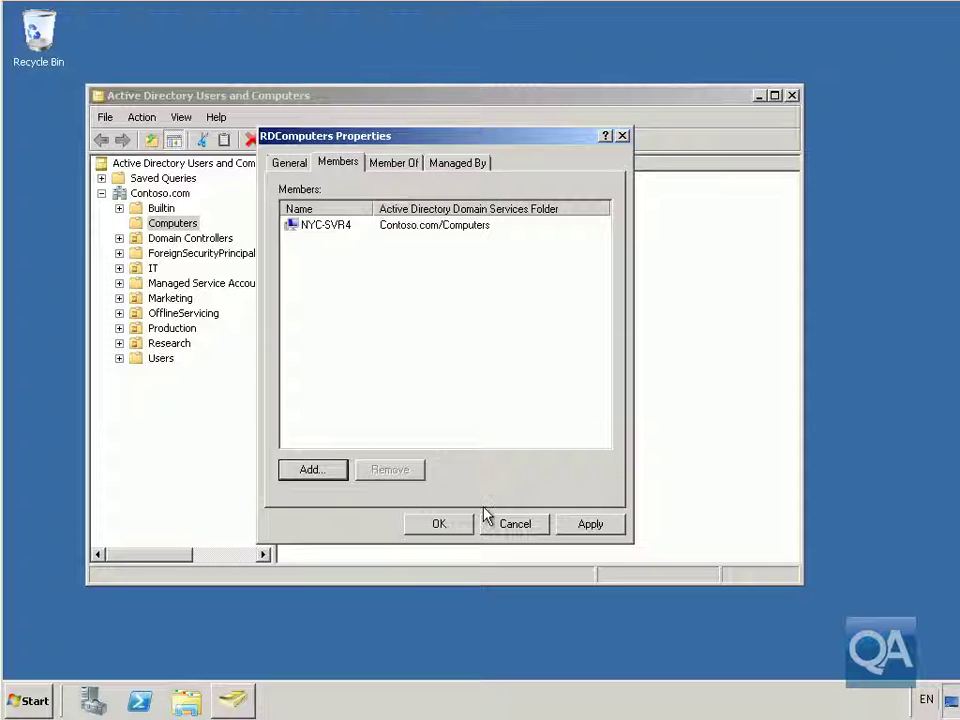
pyautogui.click(440, 524)
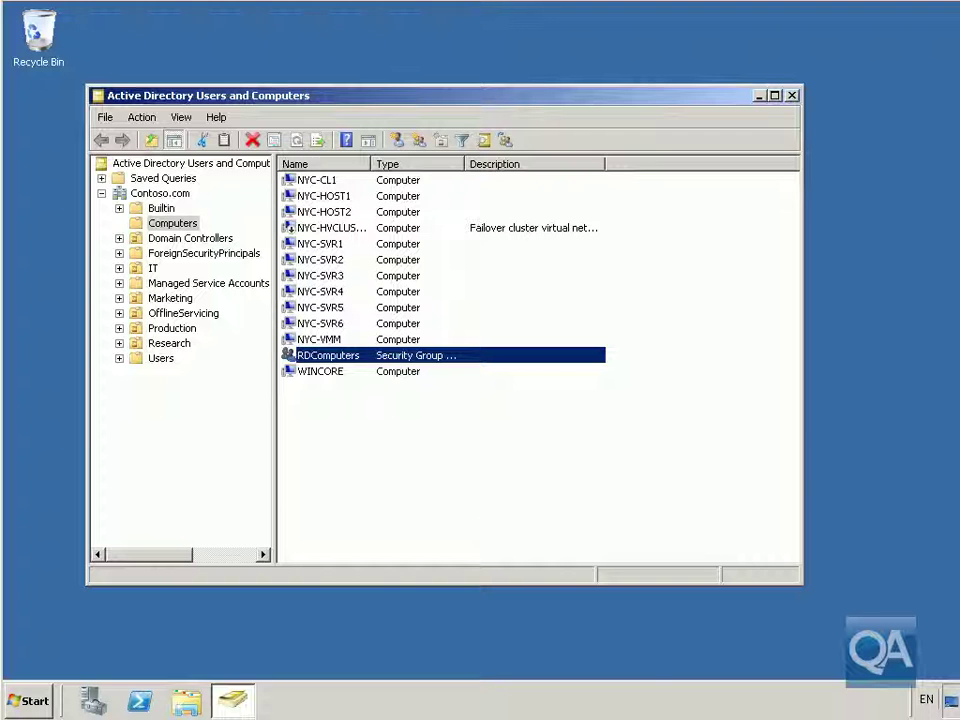
# Close ADUC and launch Remote Desktop Gateway Manager, showing NYC-SVR6's Policies node.
pyautogui.hotkey('alt', 'F4')
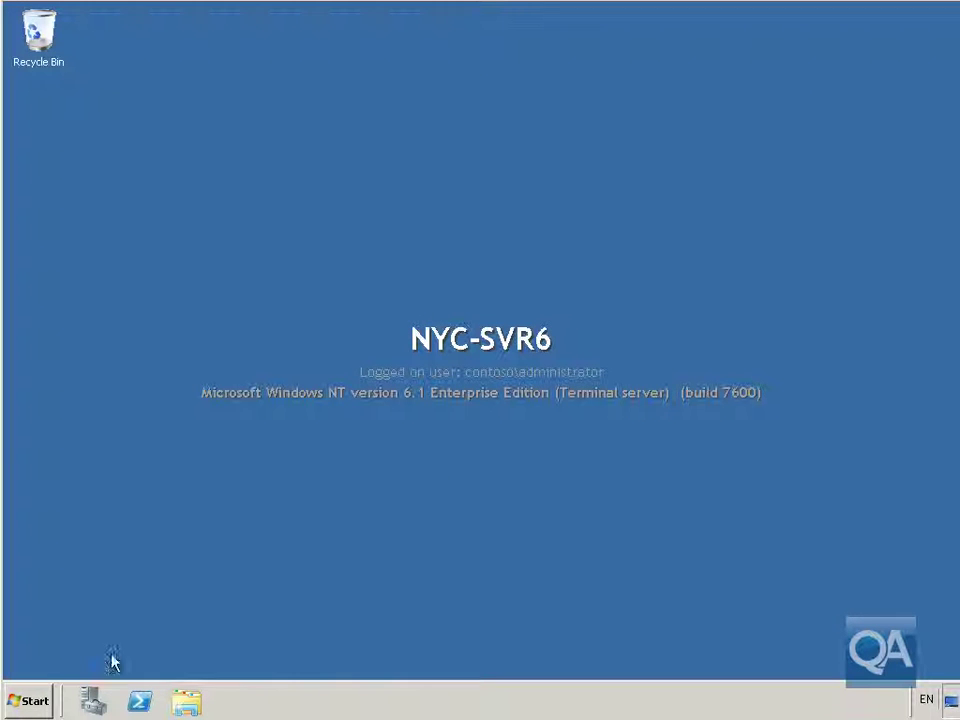
pyautogui.click(50, 700)
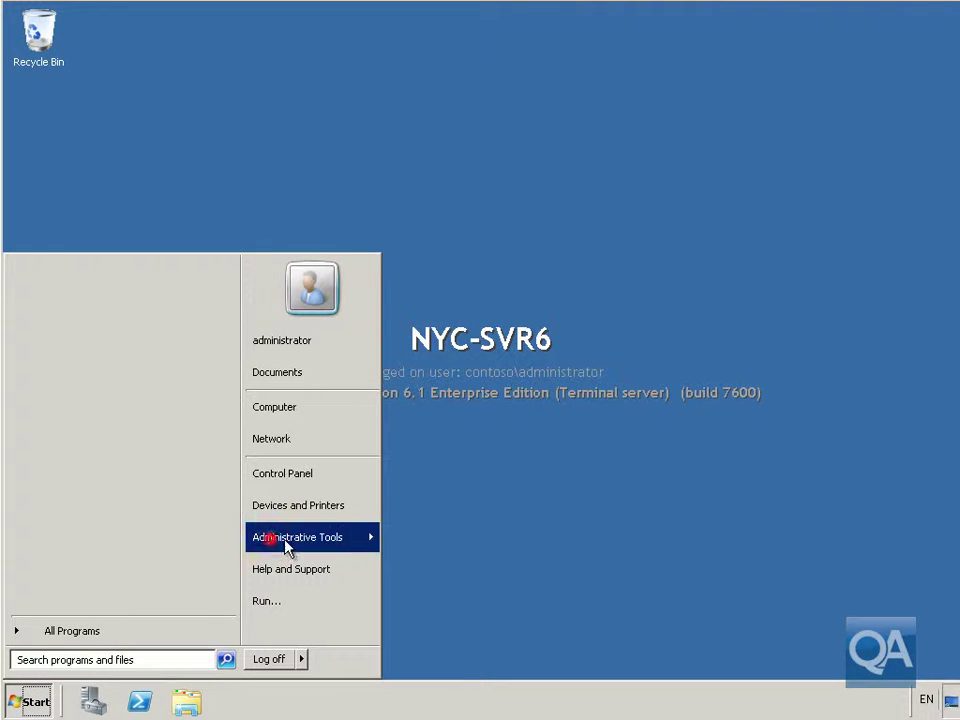
pyautogui.moveTo(285, 540)
pyautogui.moveTo(521, 152)
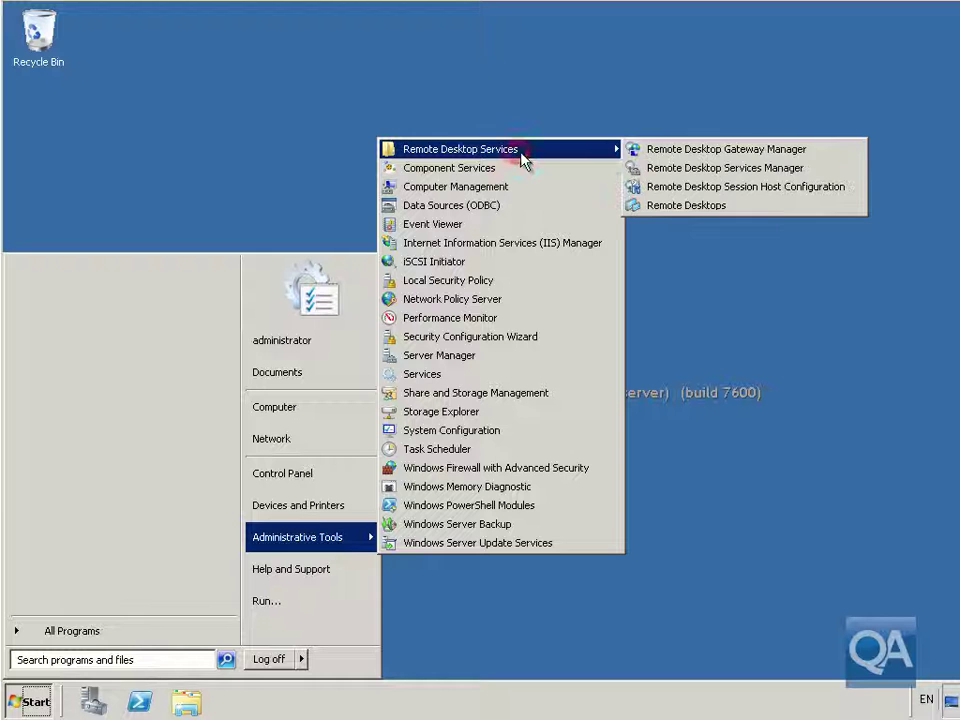
pyautogui.click(672, 158)
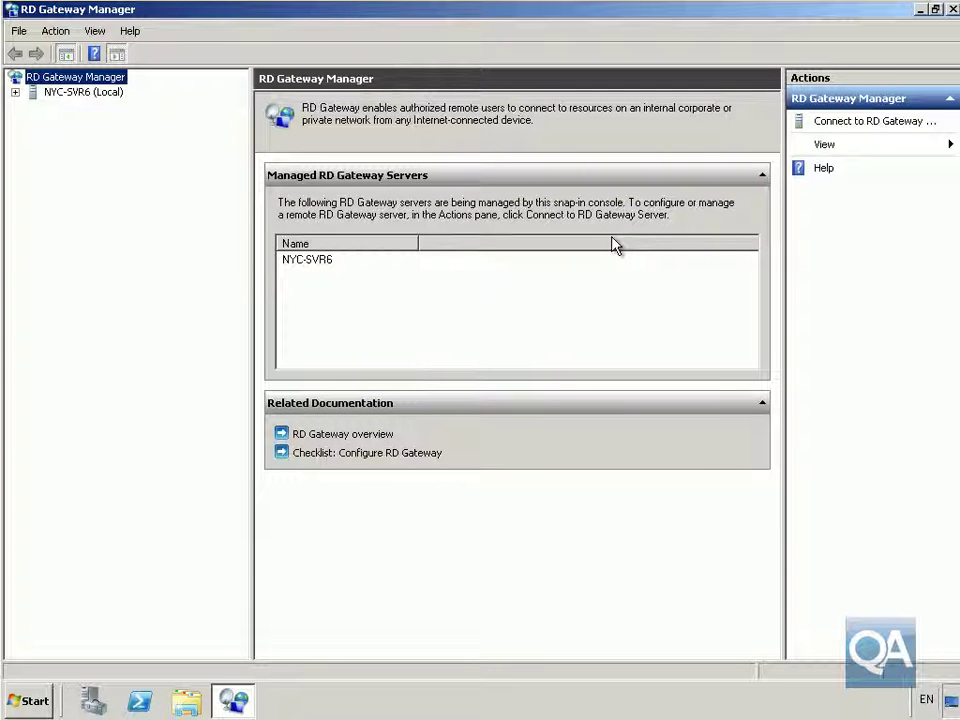
pyautogui.click(15, 92)
pyautogui.click(72, 107)
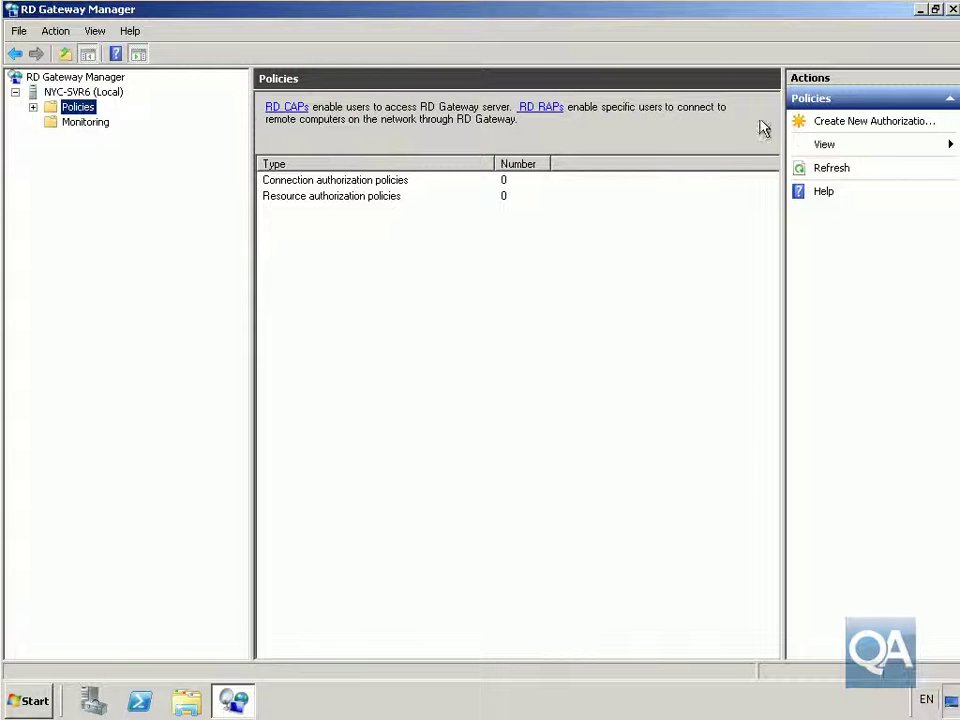
# Launch the Create New Authorization Policies wizard to create both an RD CAP and an RD RAP.
pyautogui.click(832, 125)
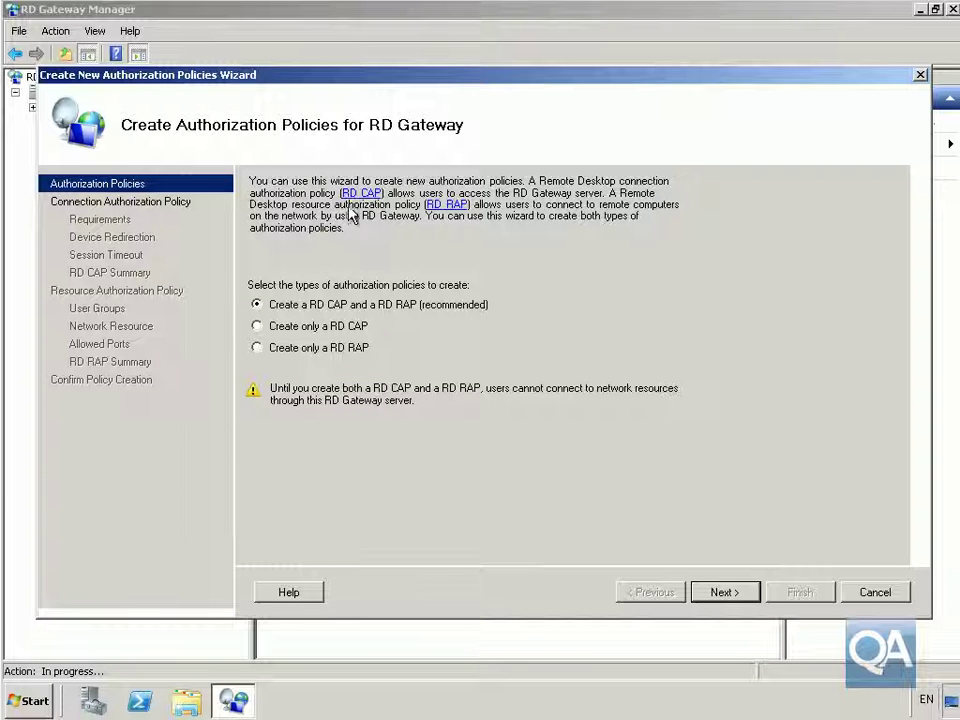
# Name the connection authorization policy RD_CAP, fixing the mistyped first letter.
pyautogui.click(731, 601)
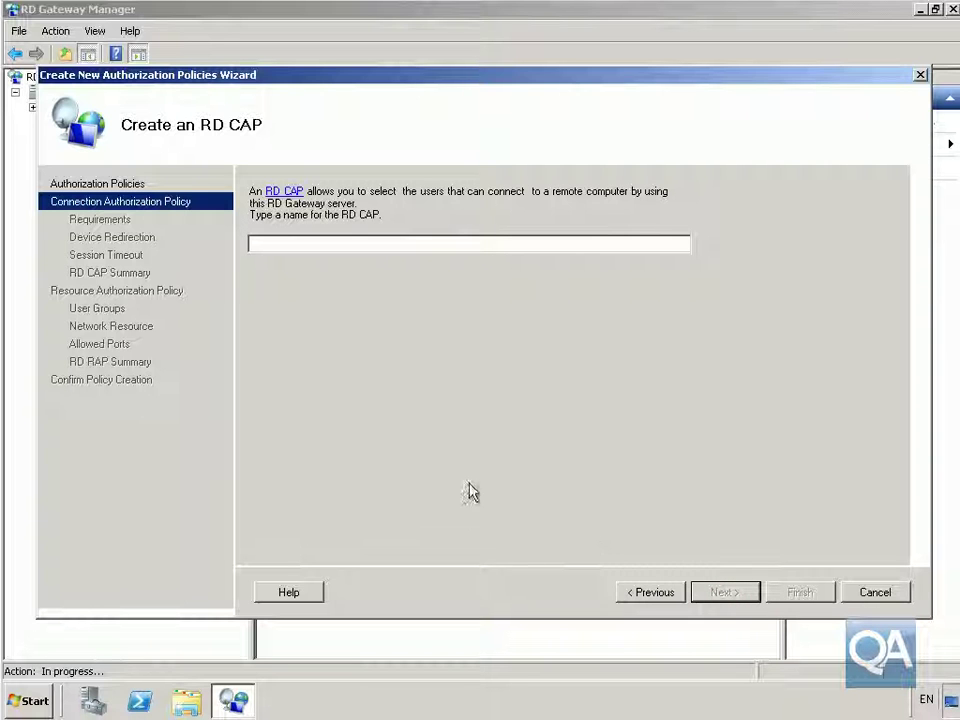
pyautogui.click(311, 243)
pyautogui.write('ED_CAP')
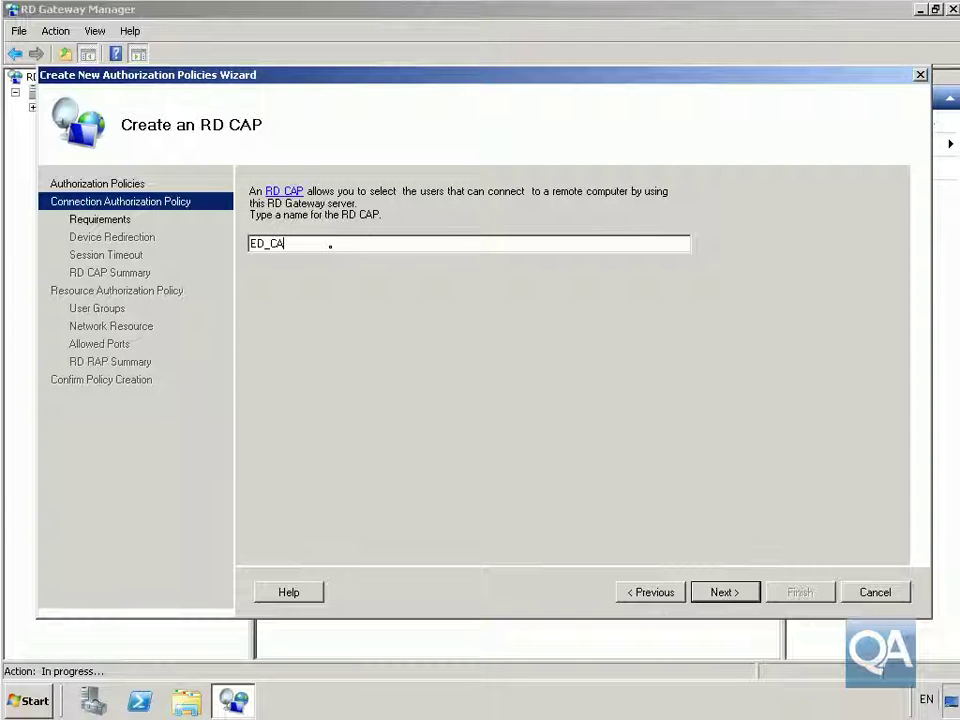
pyautogui.click(256, 243)
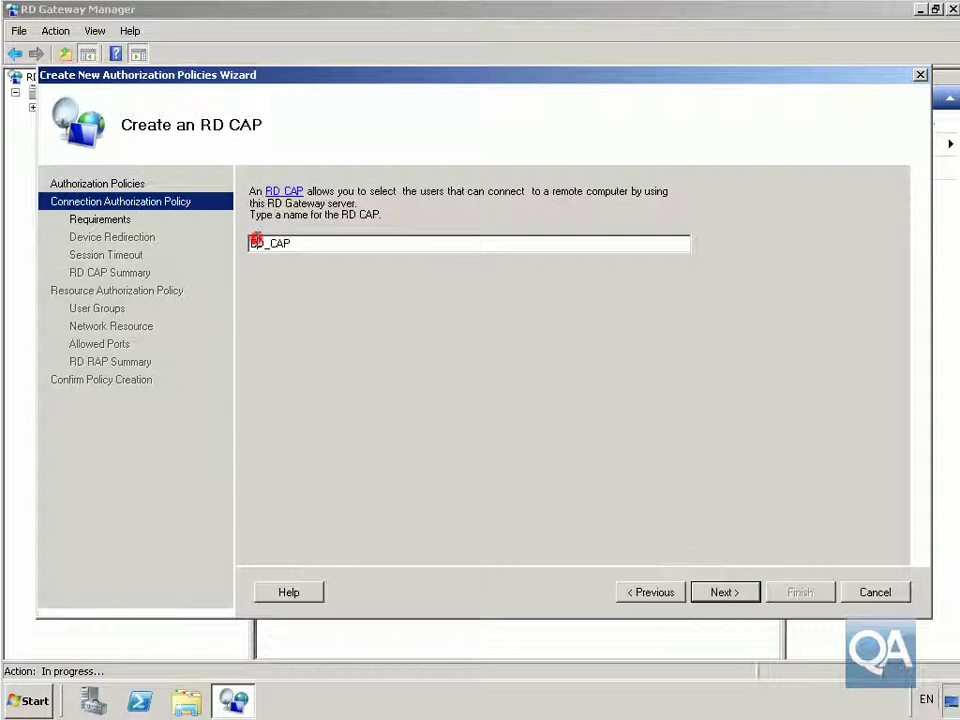
pyautogui.press('BackSpace')
pyautogui.write('R')
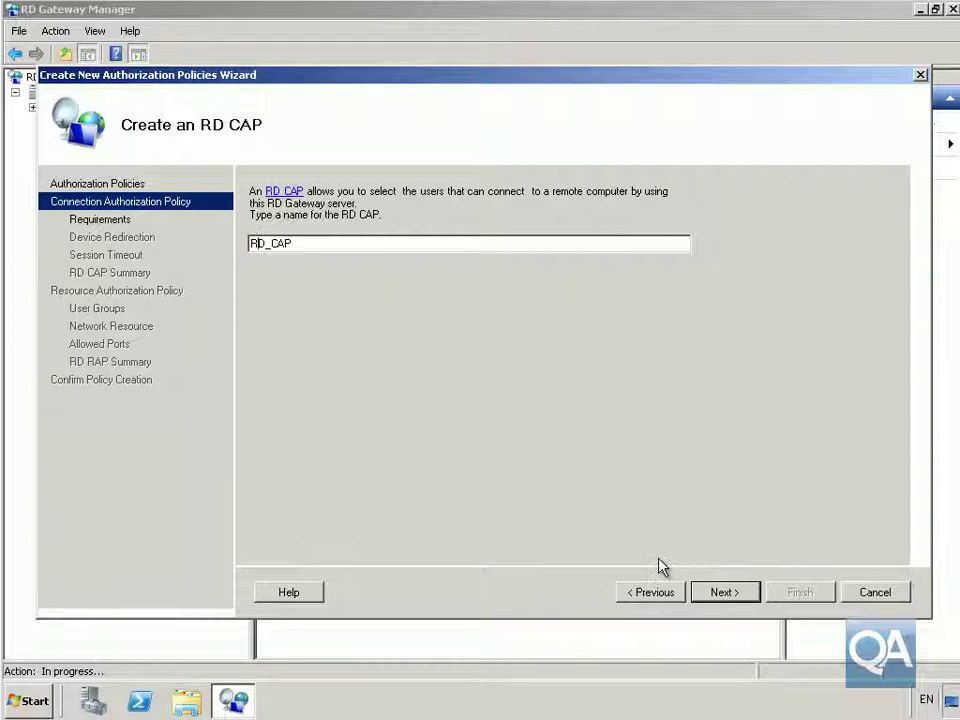
pyautogui.click(716, 594)
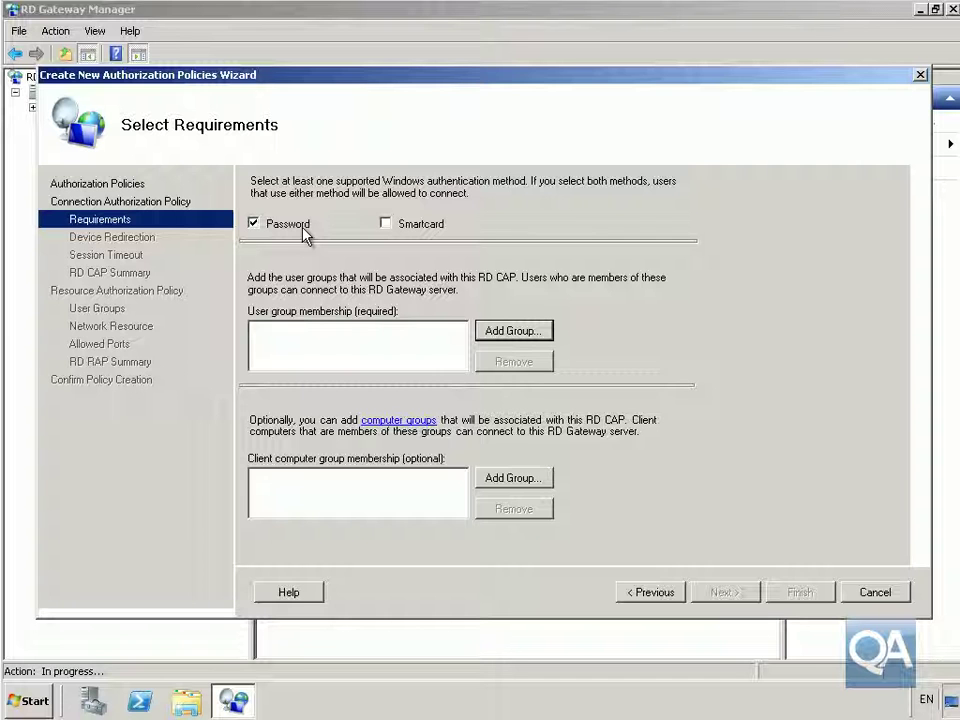
# Add CONTOSO\IT as the RD CAP's required user group.
pyautogui.click(488, 334)
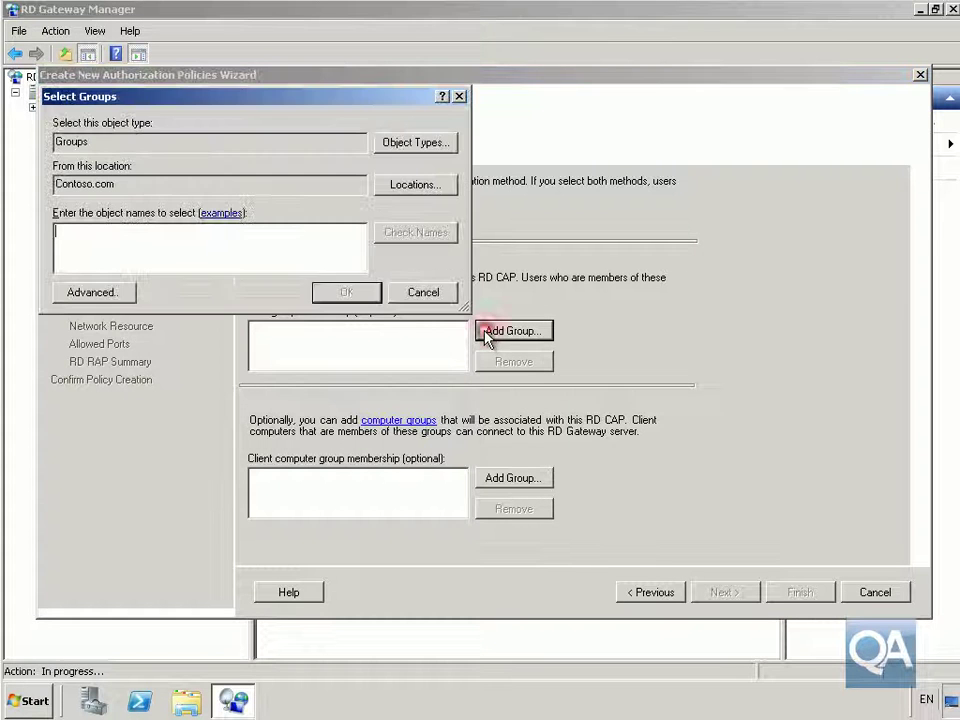
pyautogui.click(176, 249)
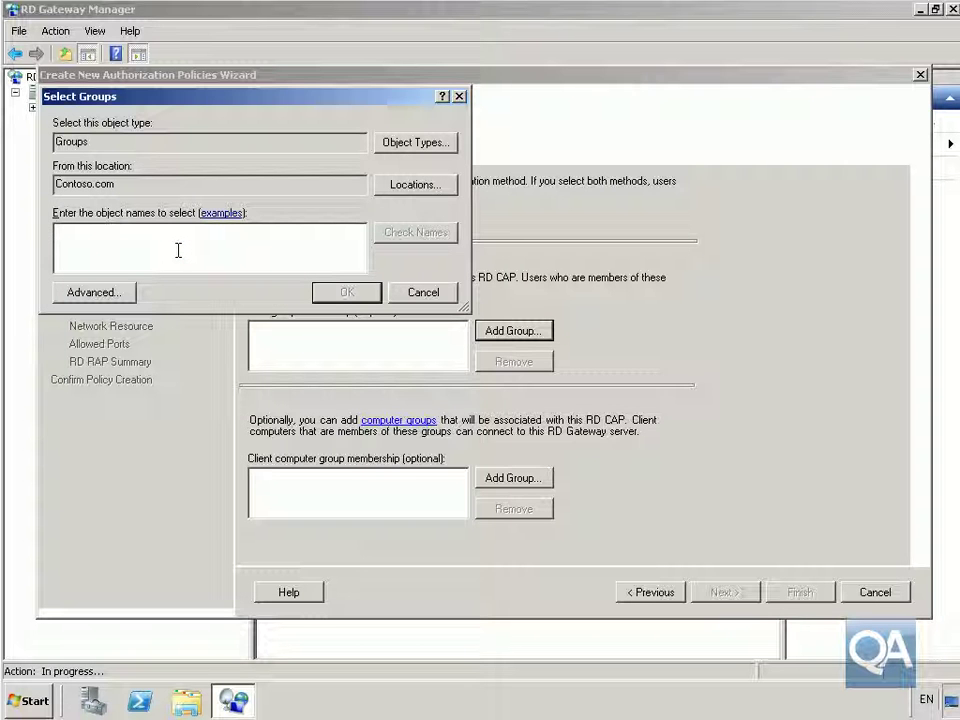
pyautogui.write('IT')
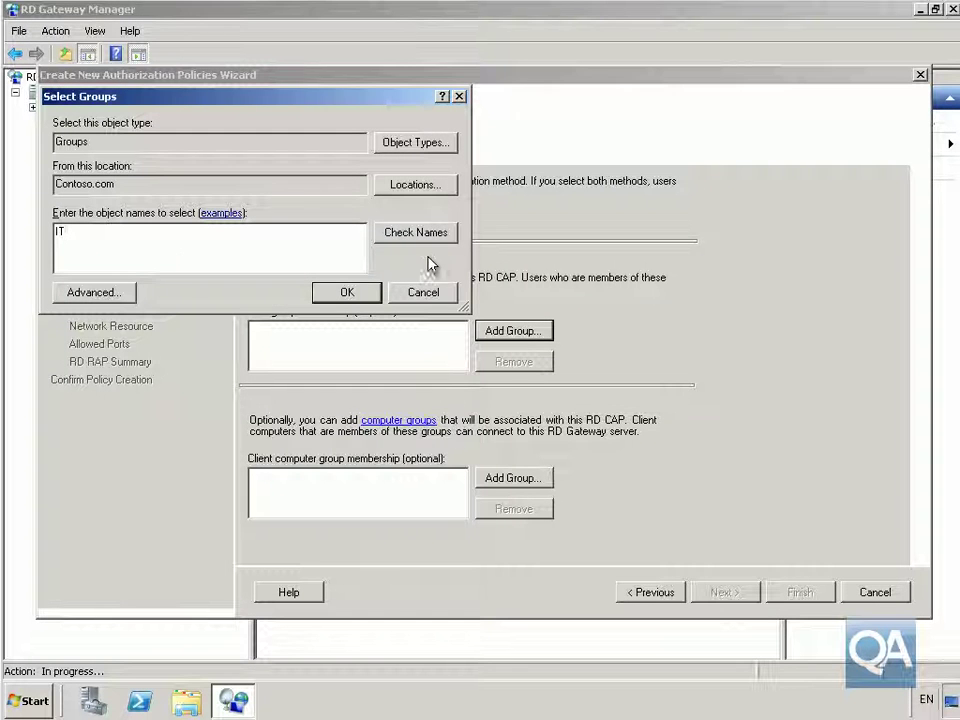
pyautogui.click(432, 237)
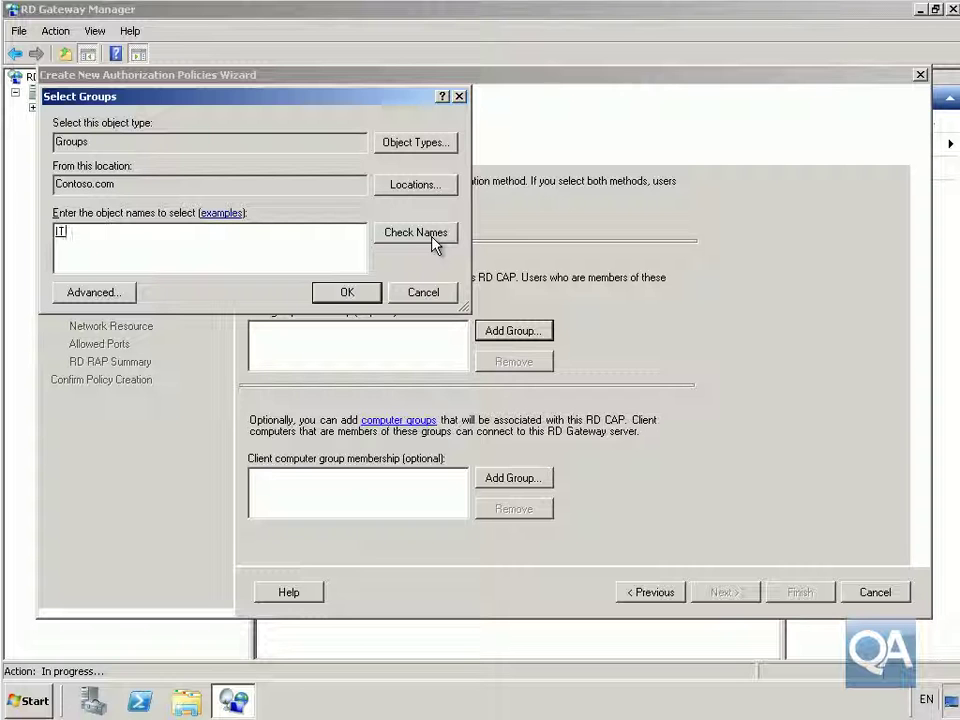
pyautogui.click(358, 292)
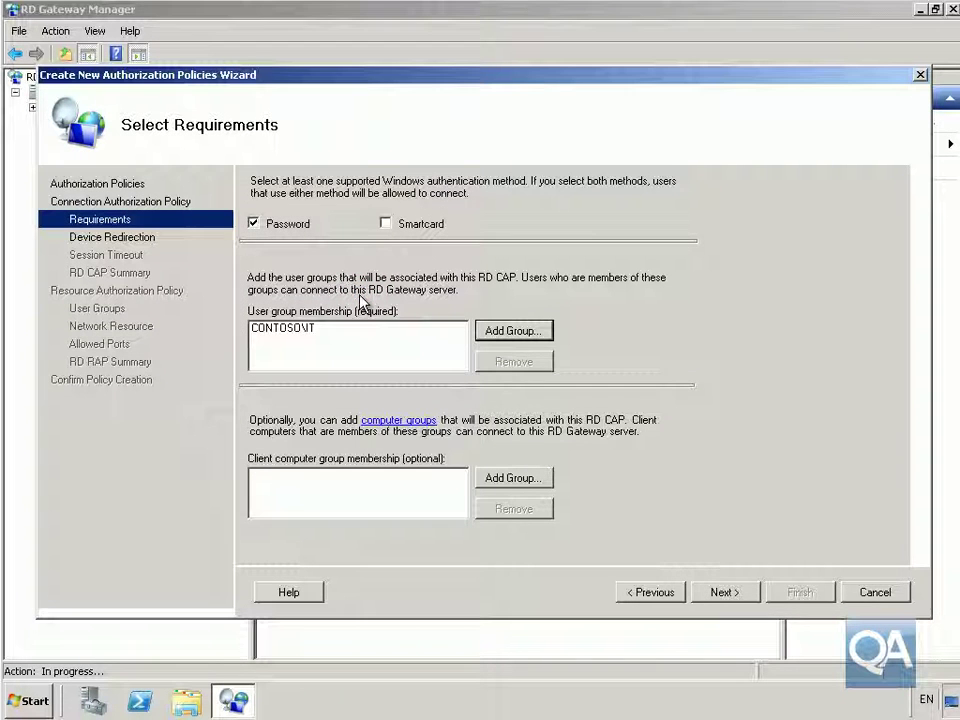
pyautogui.click(712, 593)
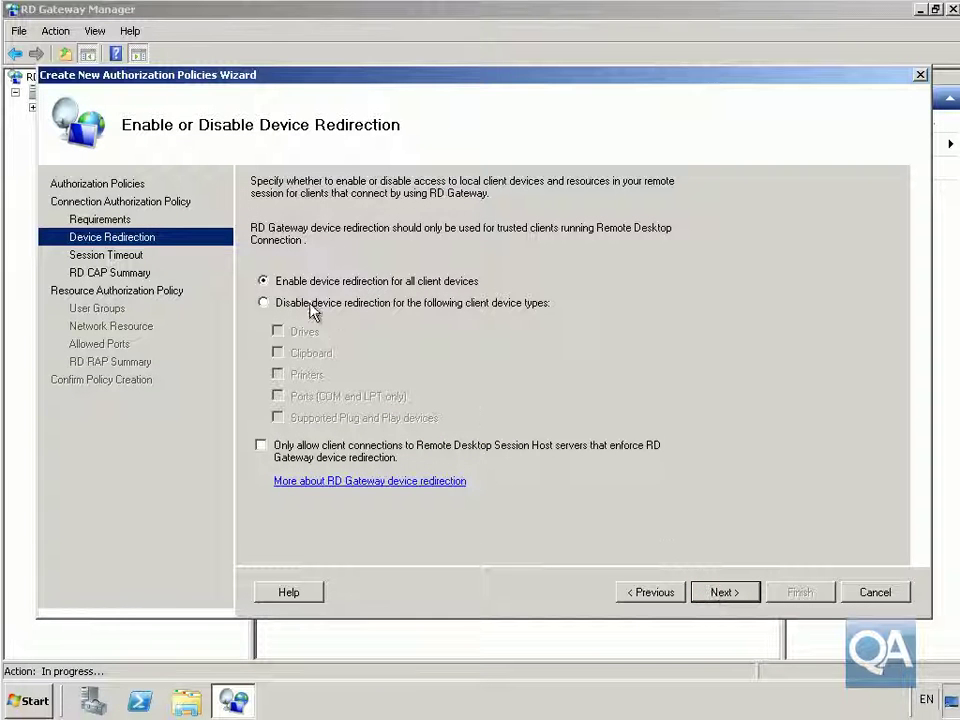
# Accept redirection for all client devices, no session timeouts, and the RD CAP summary.
pyautogui.click(707, 593)
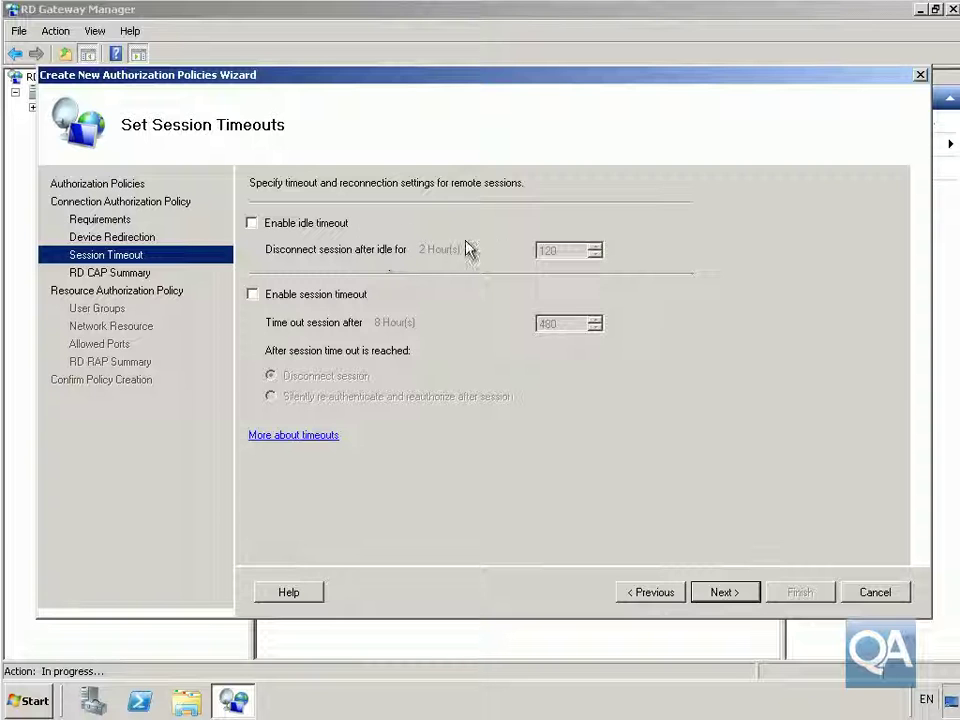
pyautogui.click(720, 598)
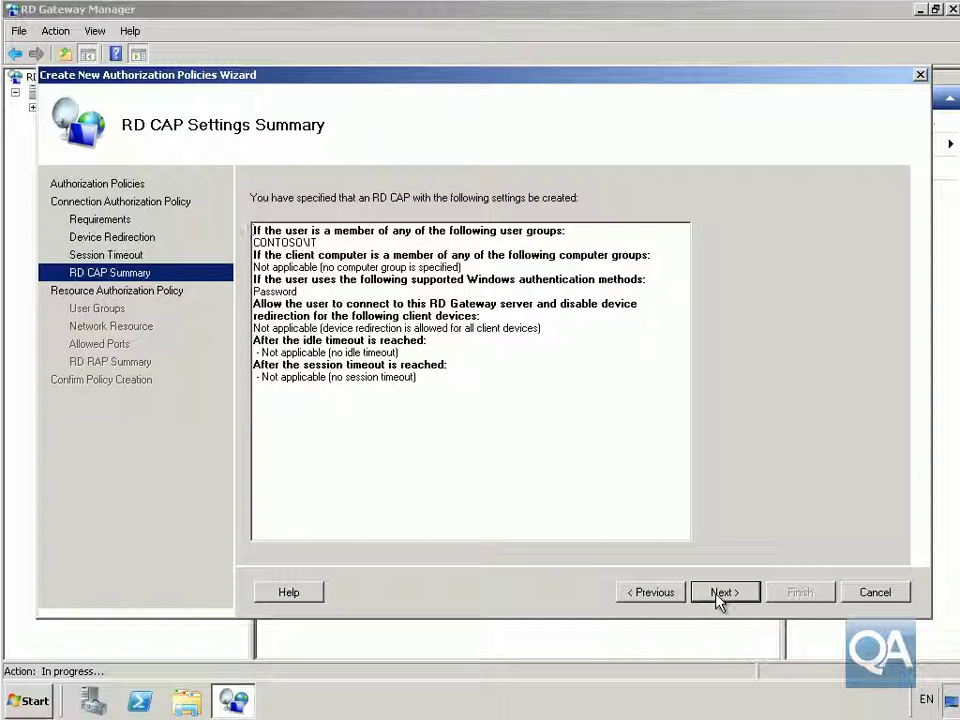
pyautogui.click(720, 596)
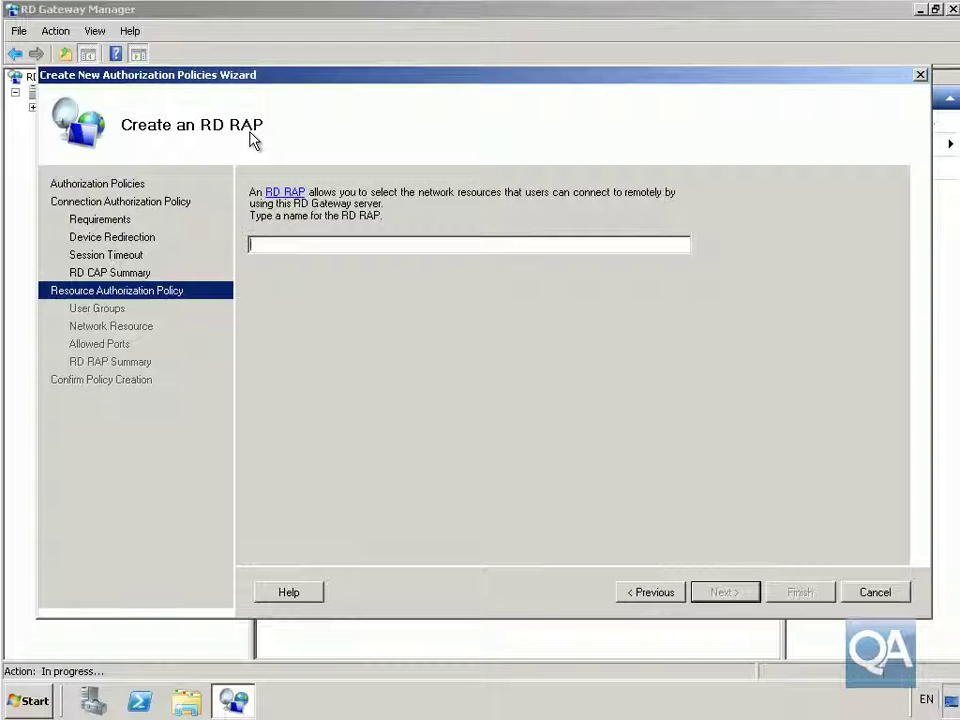
# Name the RD RAP RD_CAP and keep CONTOSO\IT as its user group.
pyautogui.write('RD_CAP')
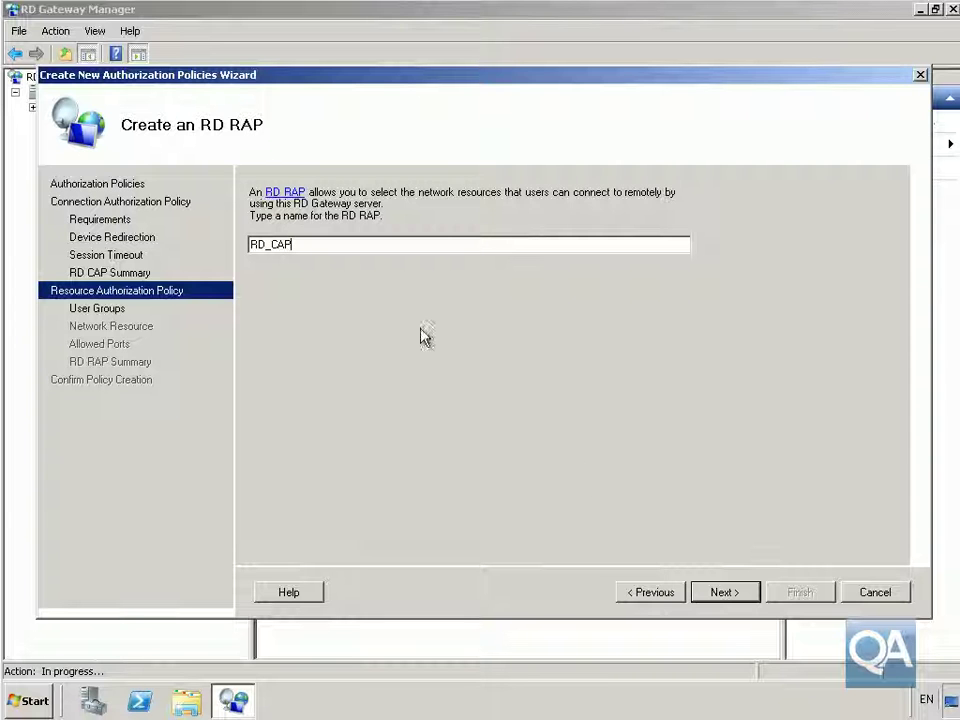
pyautogui.click(705, 590)
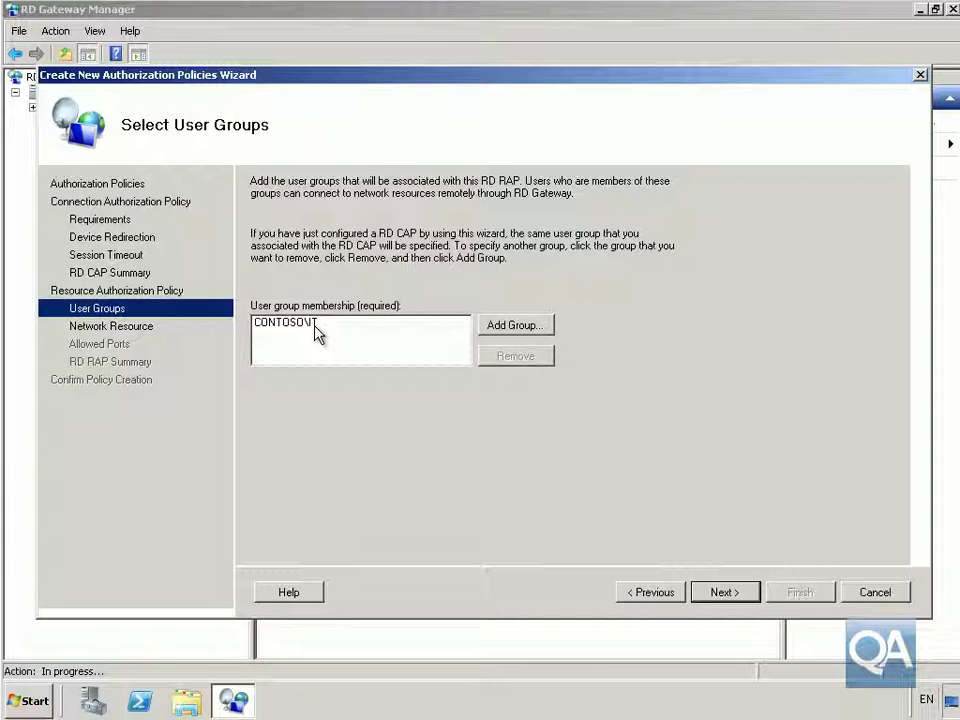
pyautogui.click(726, 594)
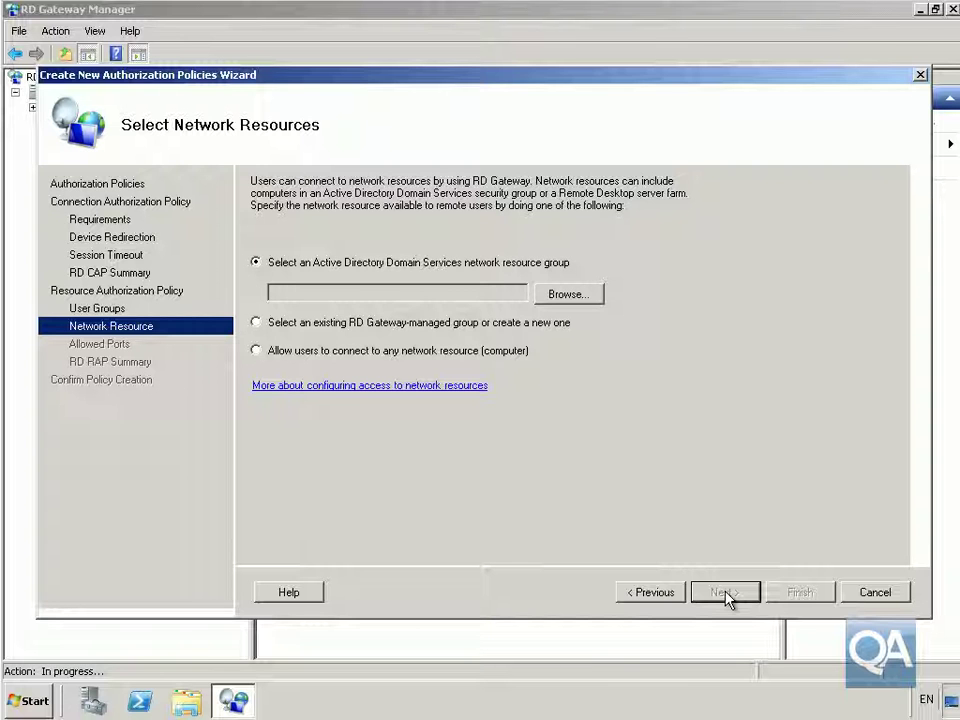
# Set CONTOSO\RDComputers, resolved from 'RDC', as the RD RAP's network resource group.
pyautogui.click(592, 294)
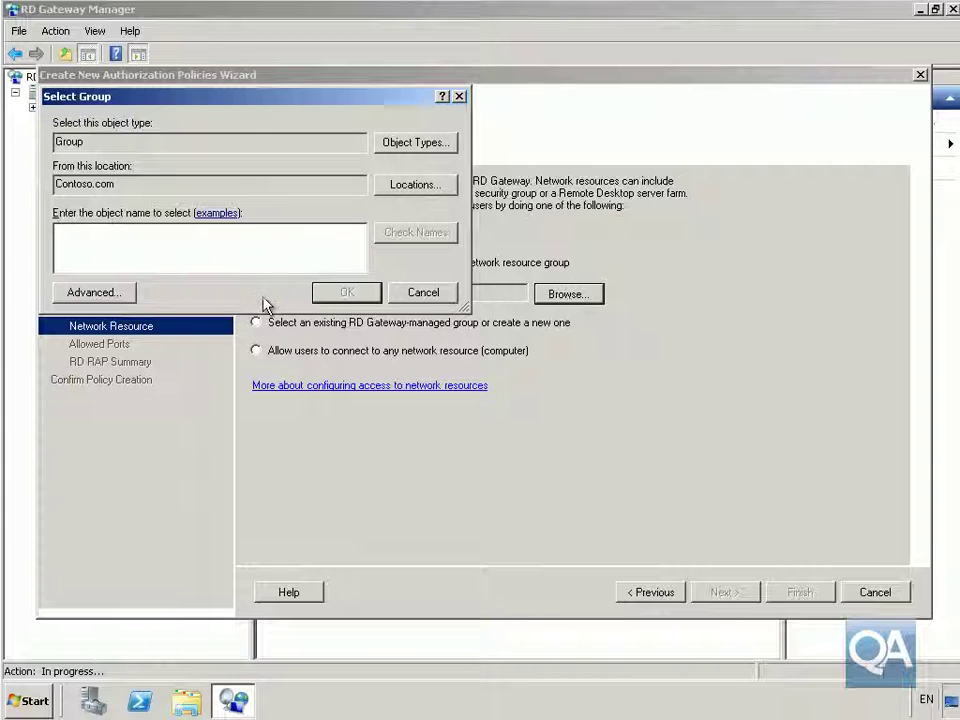
pyautogui.write('RD')
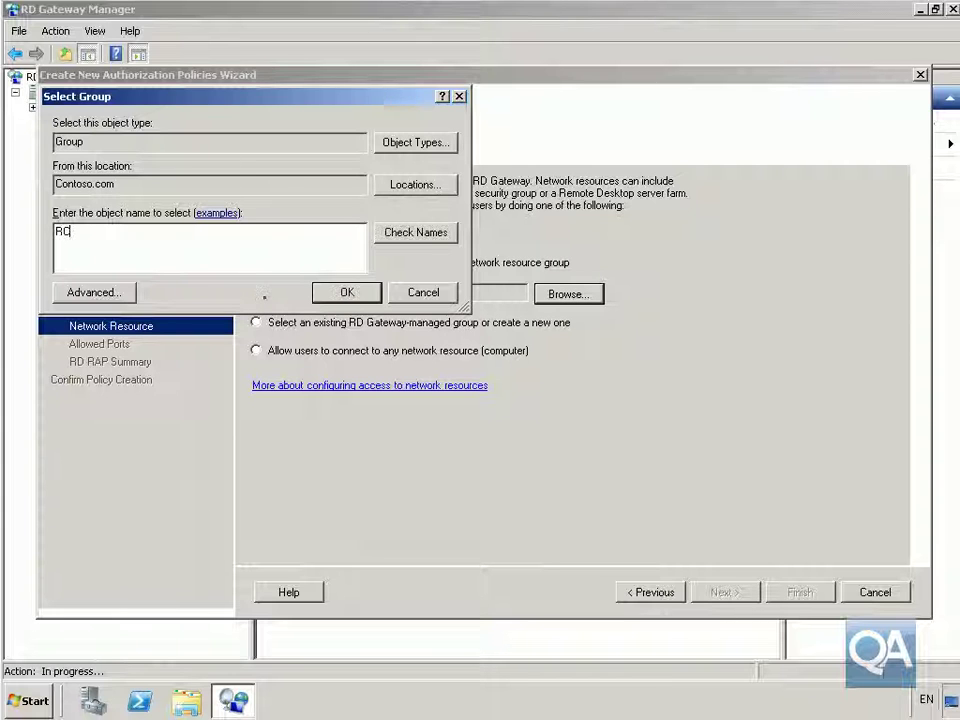
pyautogui.write('C')
pyautogui.click(388, 235)
pyautogui.click(340, 293)
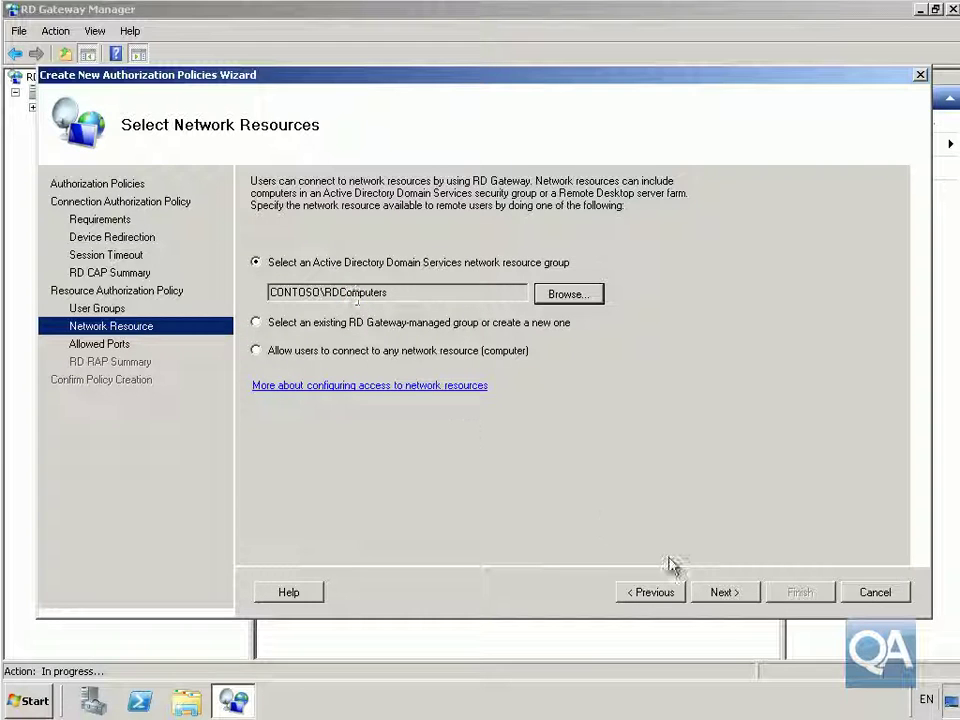
pyautogui.click(724, 593)
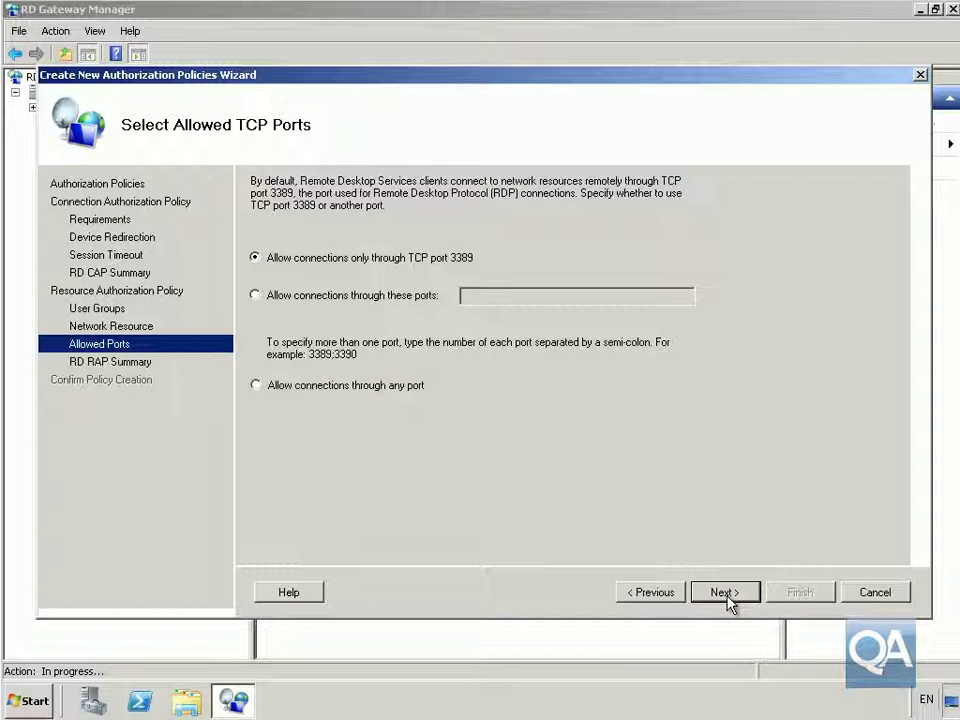
# Restrict allowed ports to 3389, create the two RD_CAP authorization policies, and close the wizard.
pyautogui.click(726, 594)
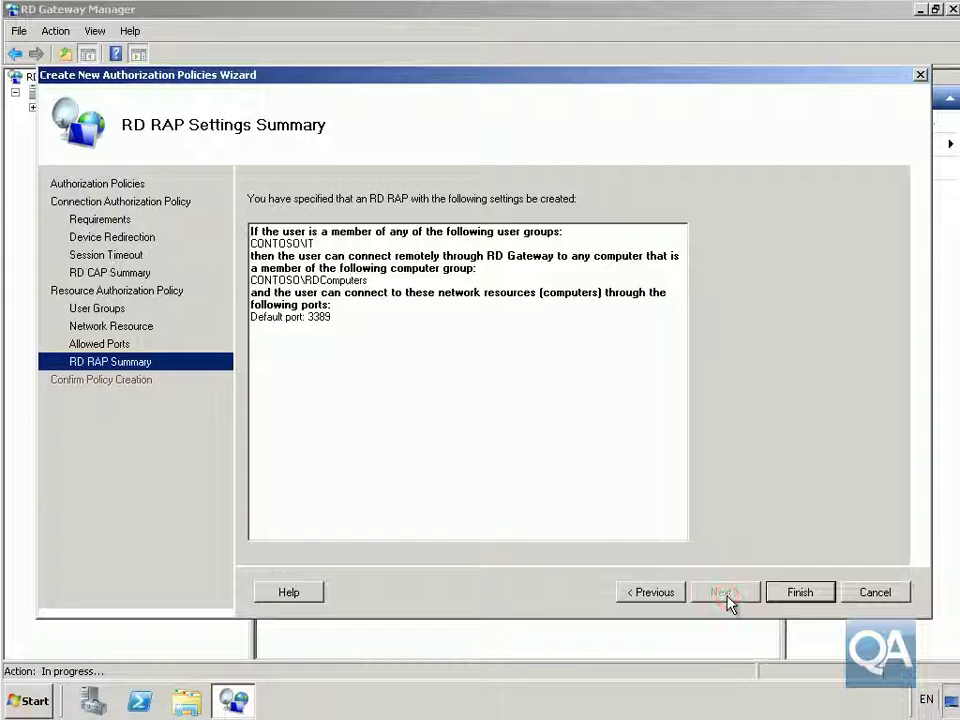
pyautogui.click(782, 598)
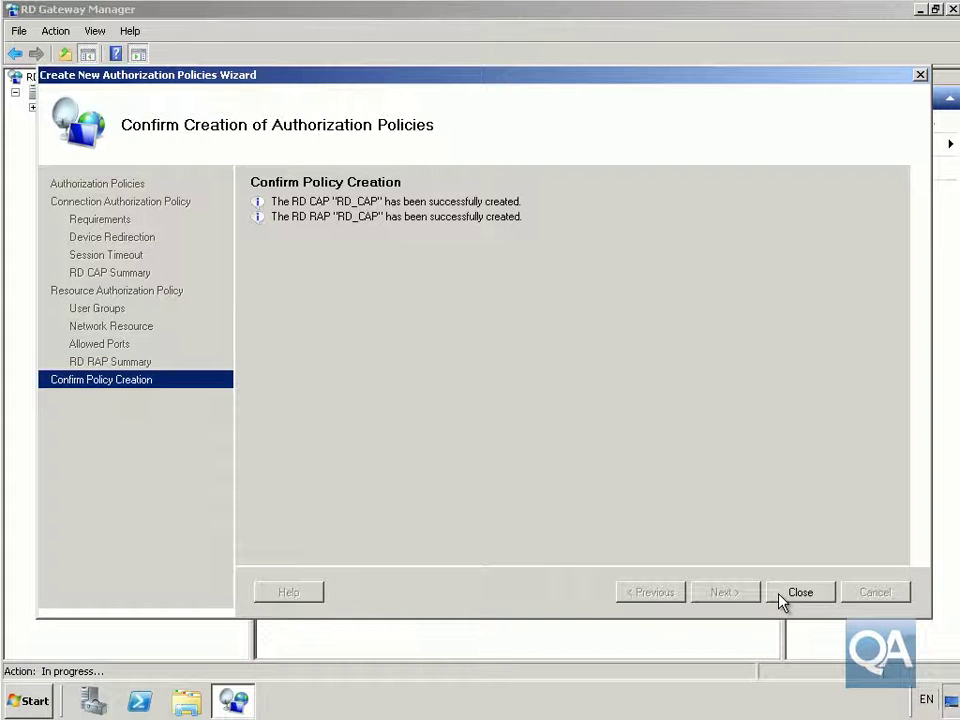
pyautogui.click(782, 596)
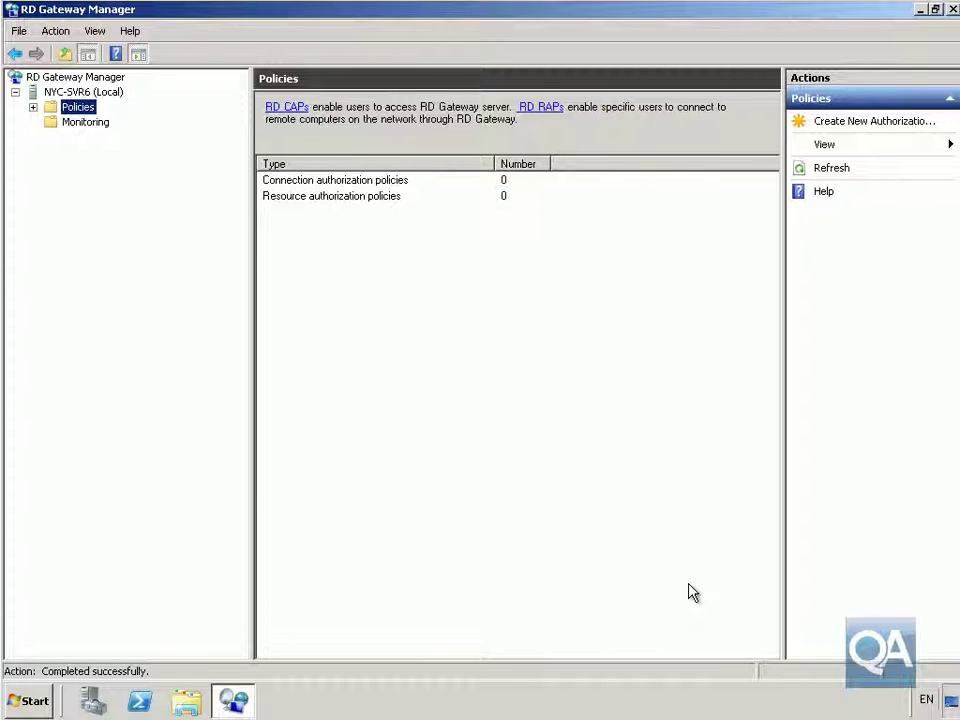